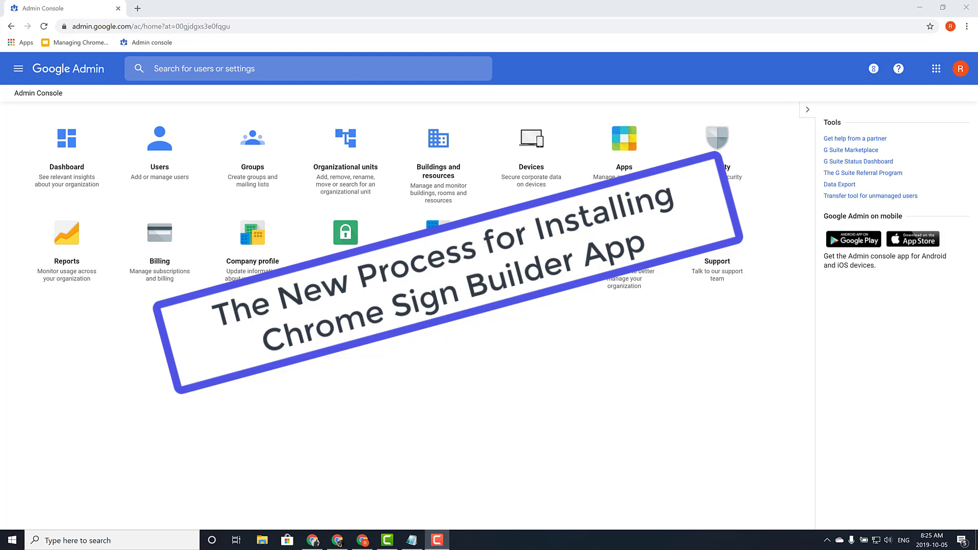
- Create an organizational unit named Digital Signage under Chrome Devices > Kiosk Landing
left_click(346, 144)
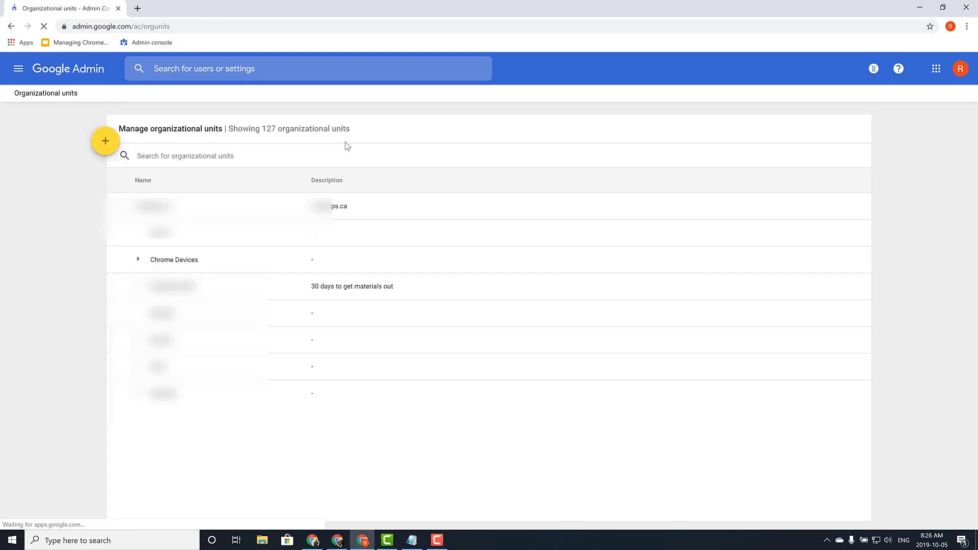
left_click(137, 260)
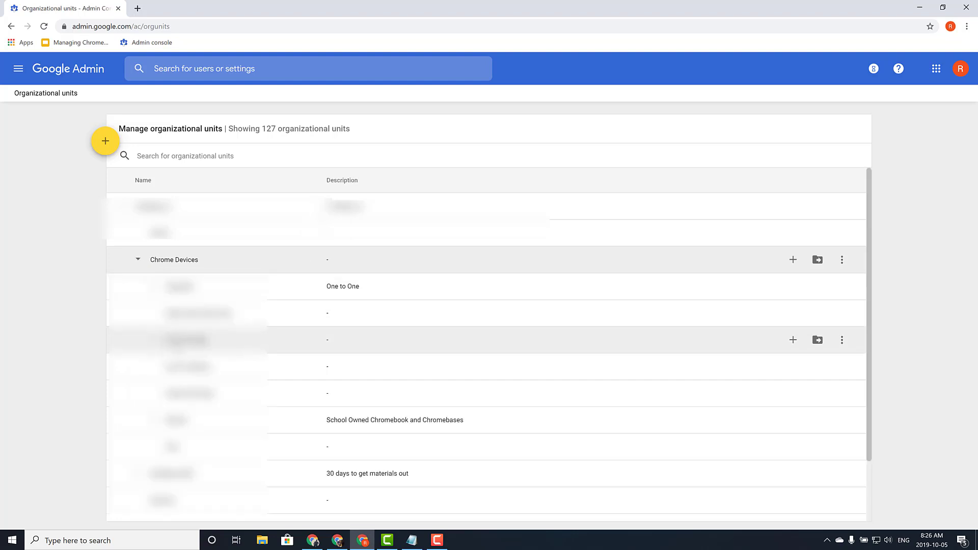
left_click(153, 340)
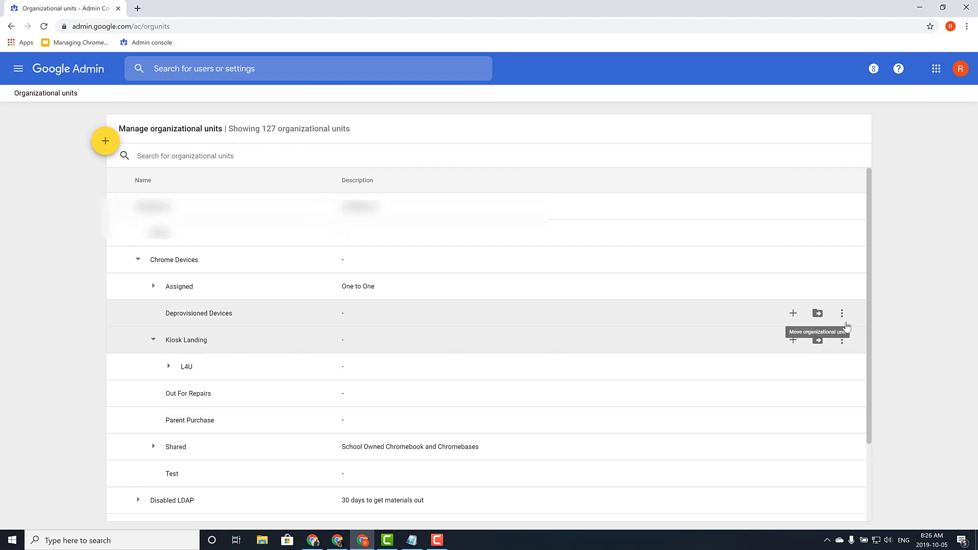
left_click(794, 340)
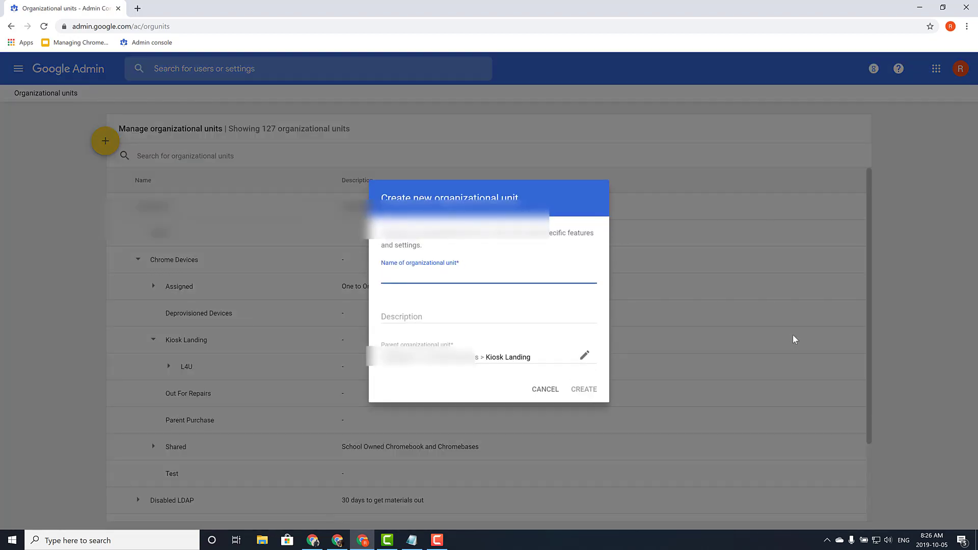
type("Digital Signage")
left_click(580, 390)
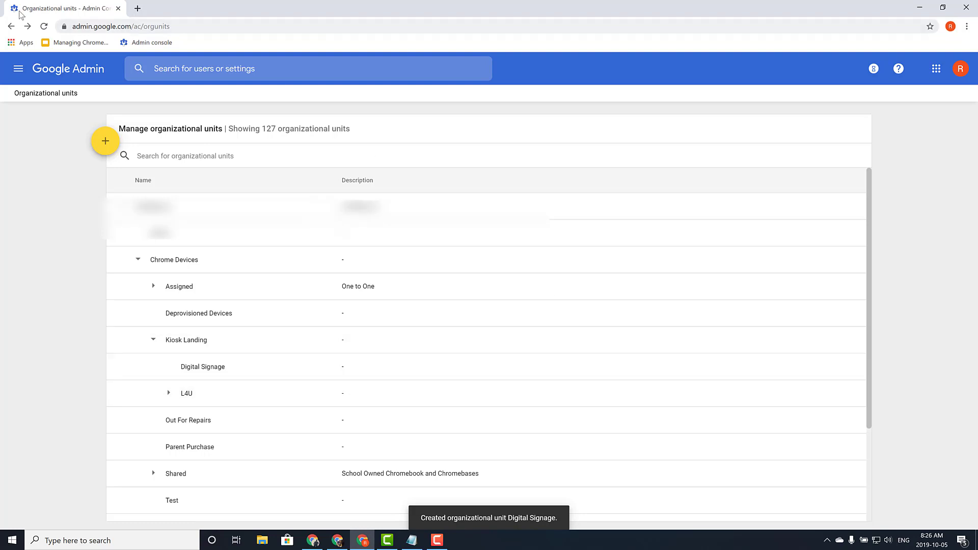
- Open the apps and extensions page of Chrome management under Devices
left_click(18, 68)
left_click(44, 108)
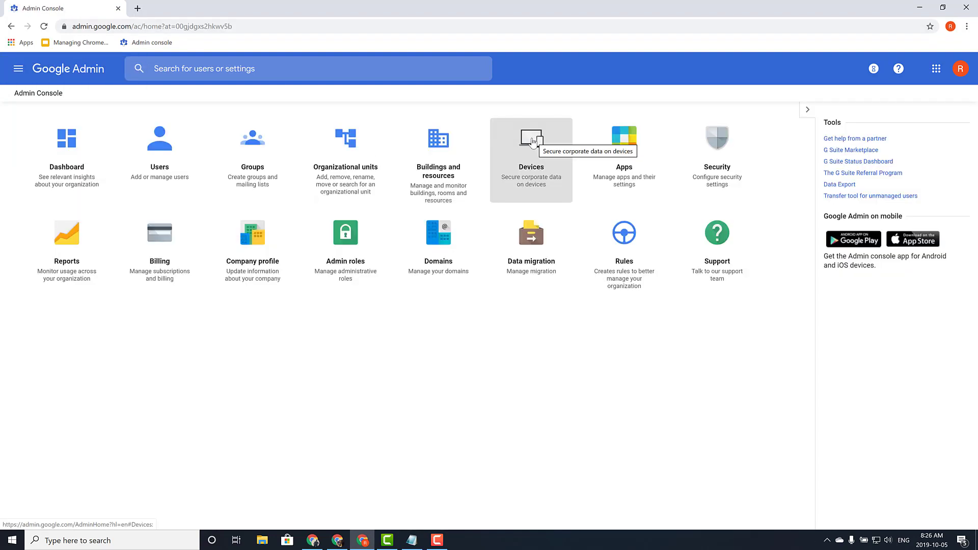
left_click(532, 141)
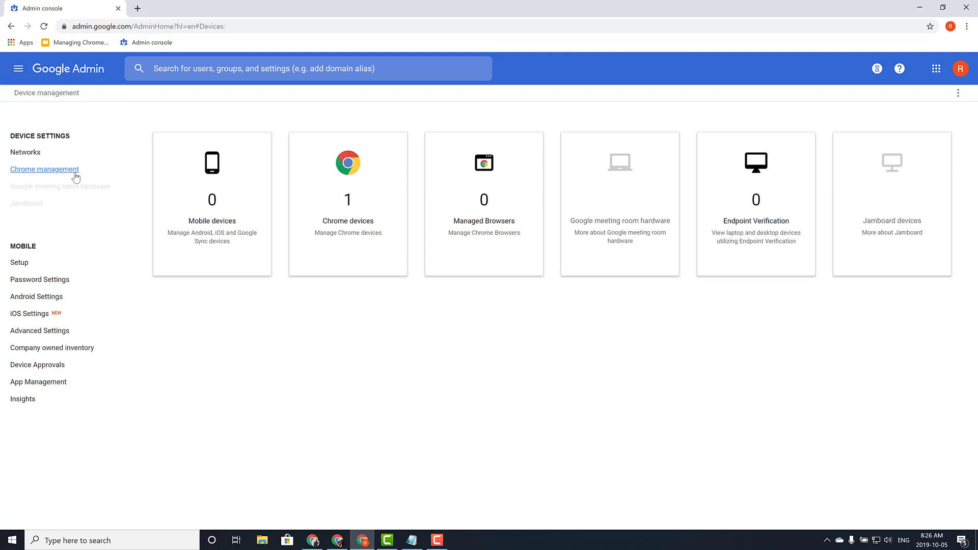
left_click(61, 170)
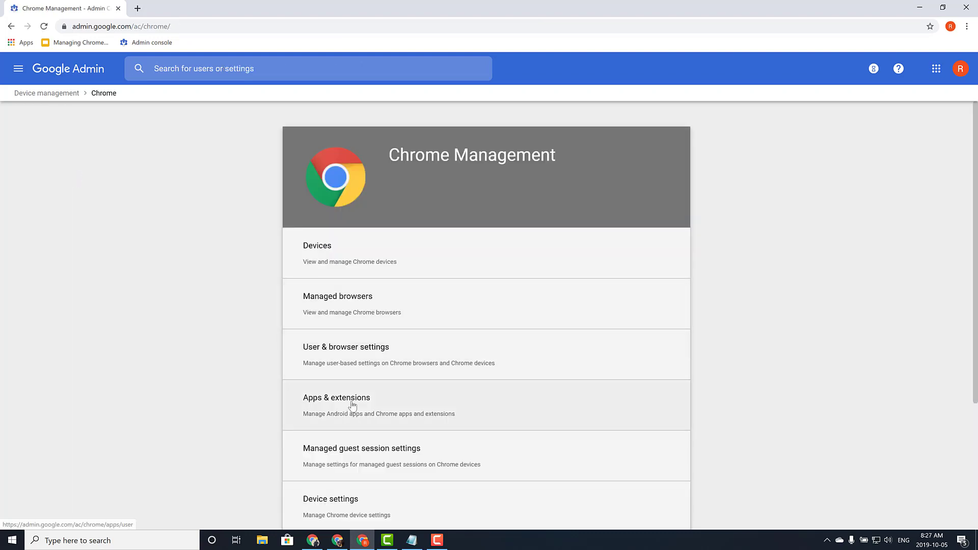
left_click(353, 401)
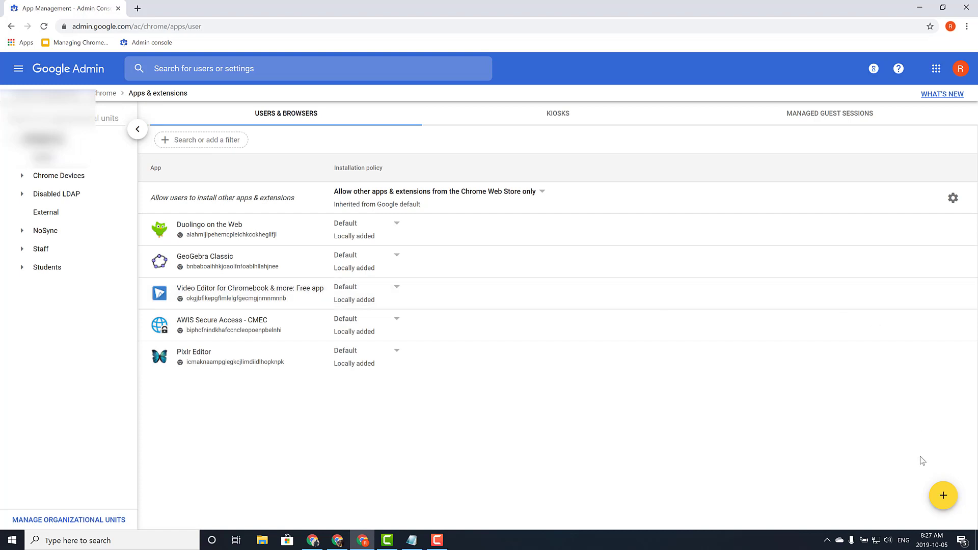
- Search the Chrome Web Store for Chrome Sign Builder and add it to the users and browsers apps
mouse_move(942, 495)
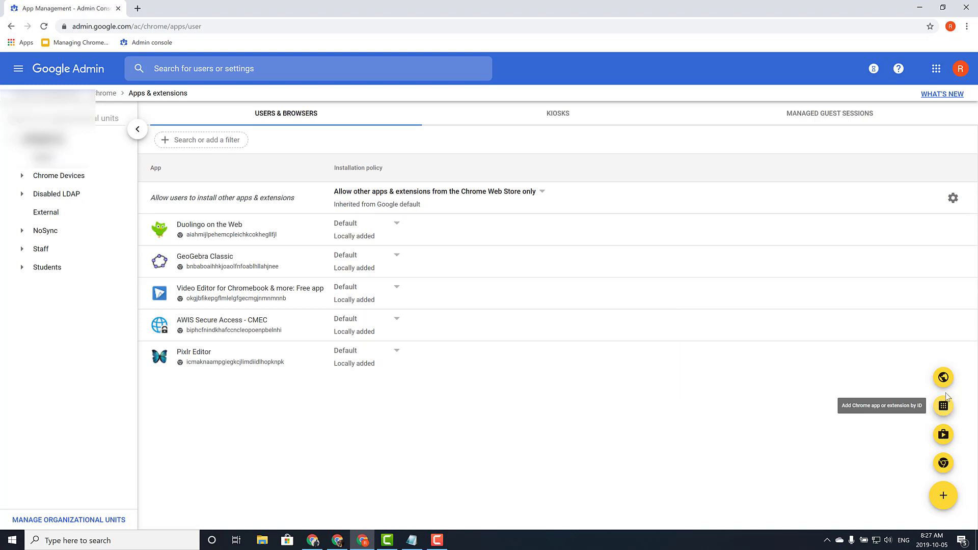
left_click(944, 464)
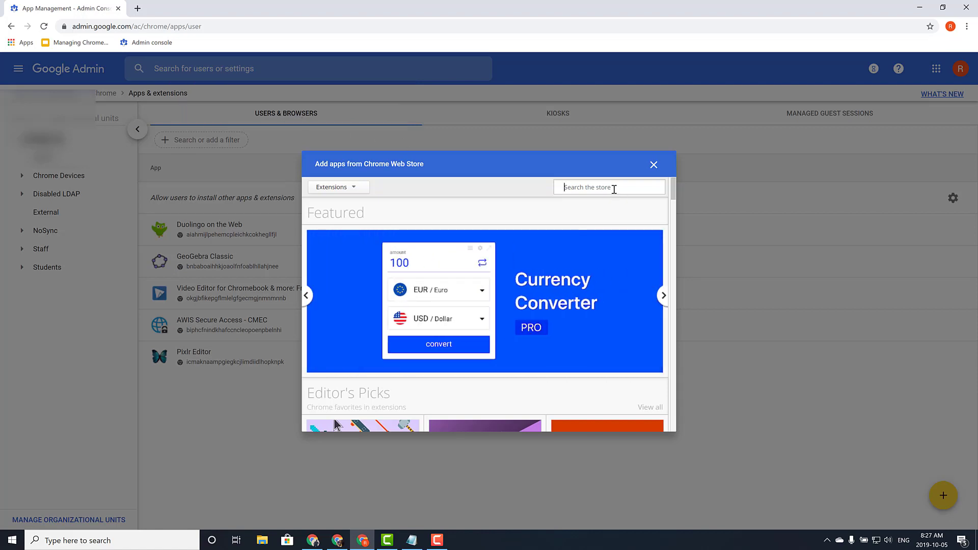
type("Chrome Sign Builder")
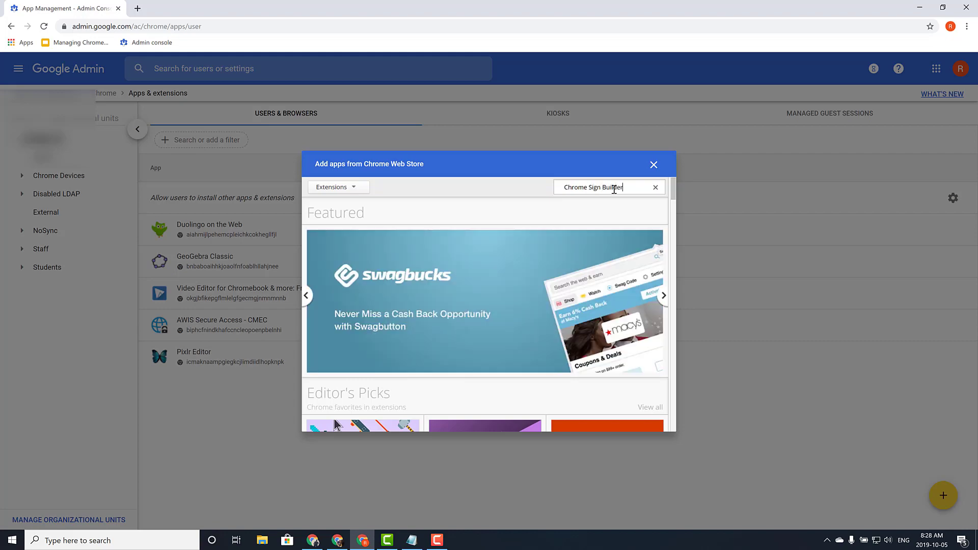
key("Return")
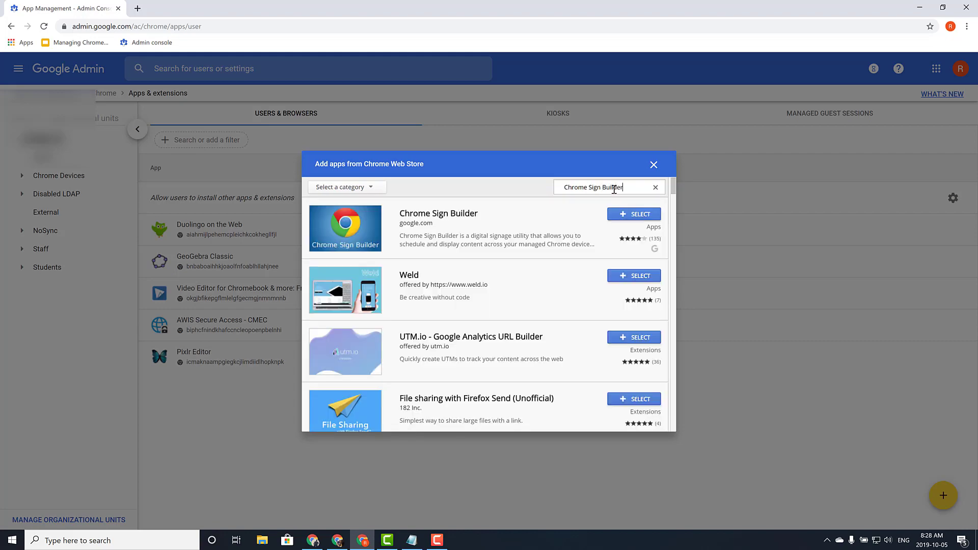
left_click(638, 220)
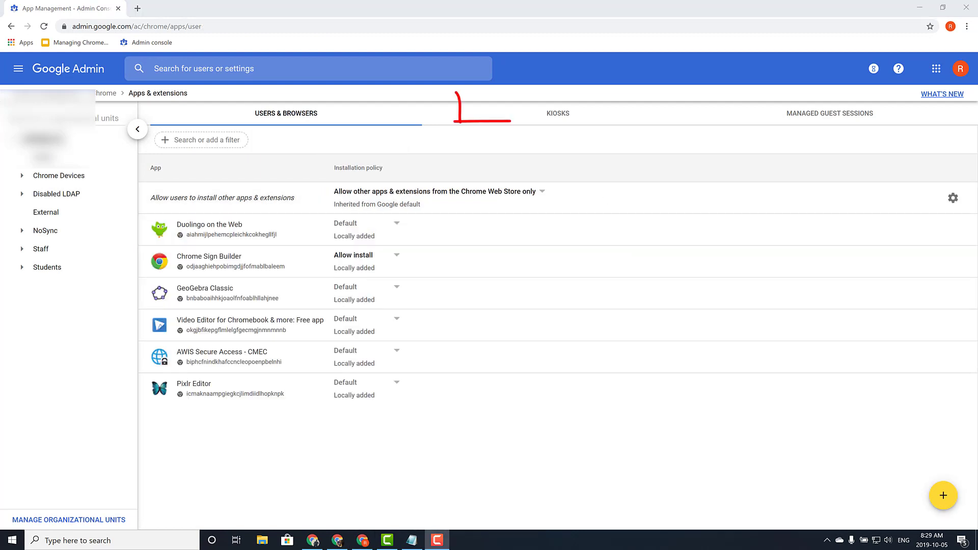
- Add Chrome Sign Builder from the Chrome Web Store as a kiosk app for the Digital Signage unit under Chrome Devices > Kiosk Landing
left_click(558, 114)
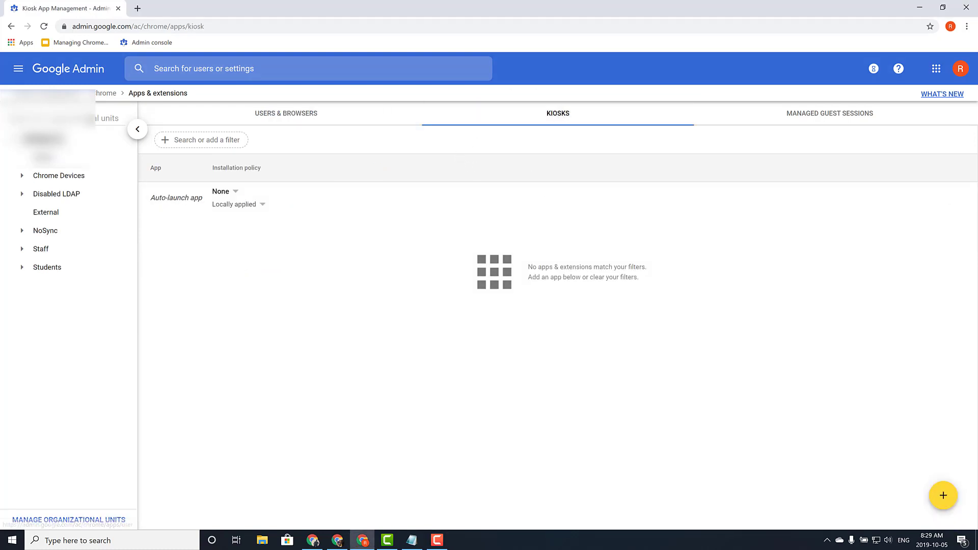
left_click(21, 176)
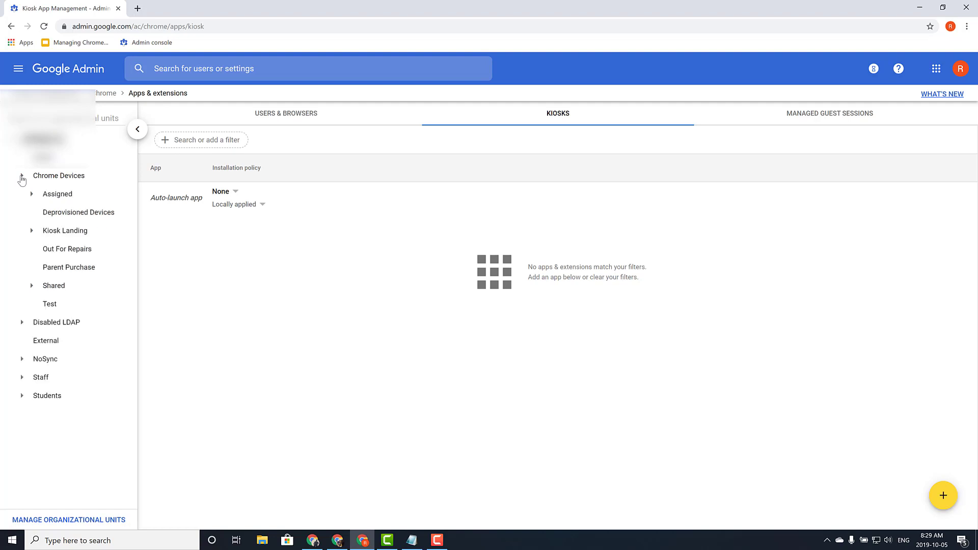
left_click(31, 231)
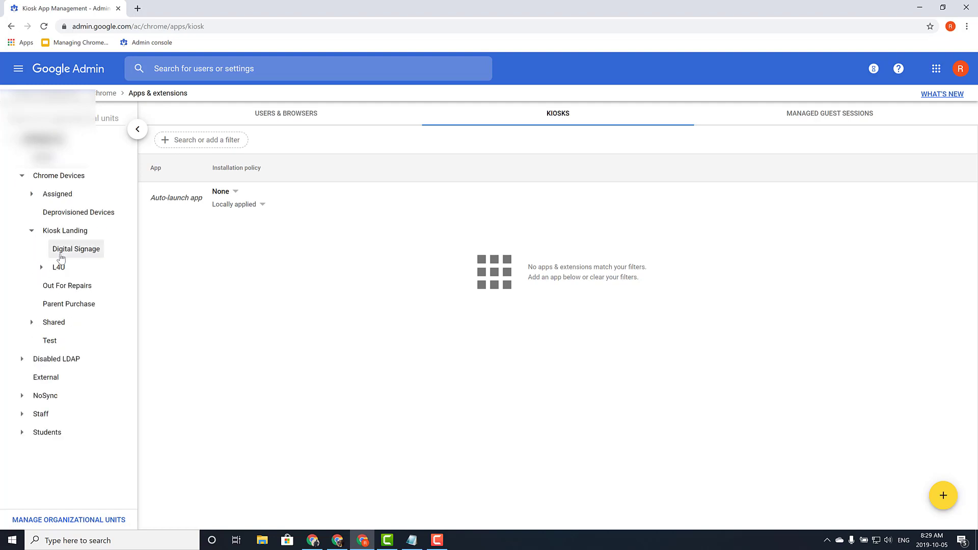
left_click(63, 250)
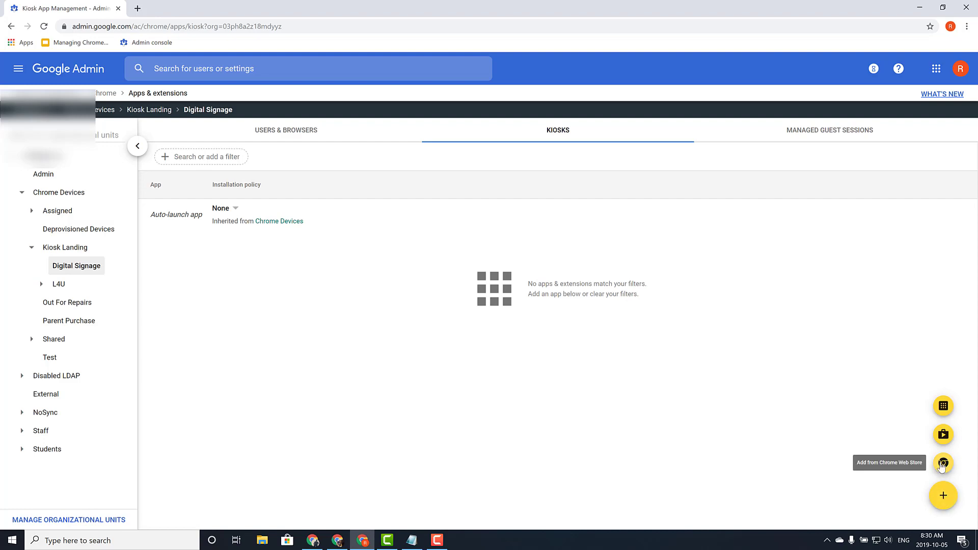
left_click(943, 464)
left_click(637, 188)
type("Chrome si")
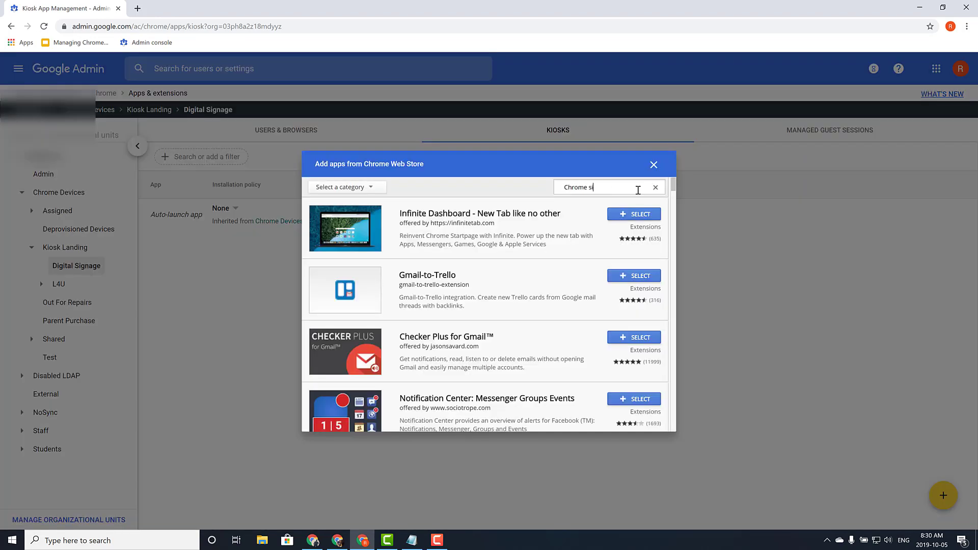
type("gn builder")
key("Return")
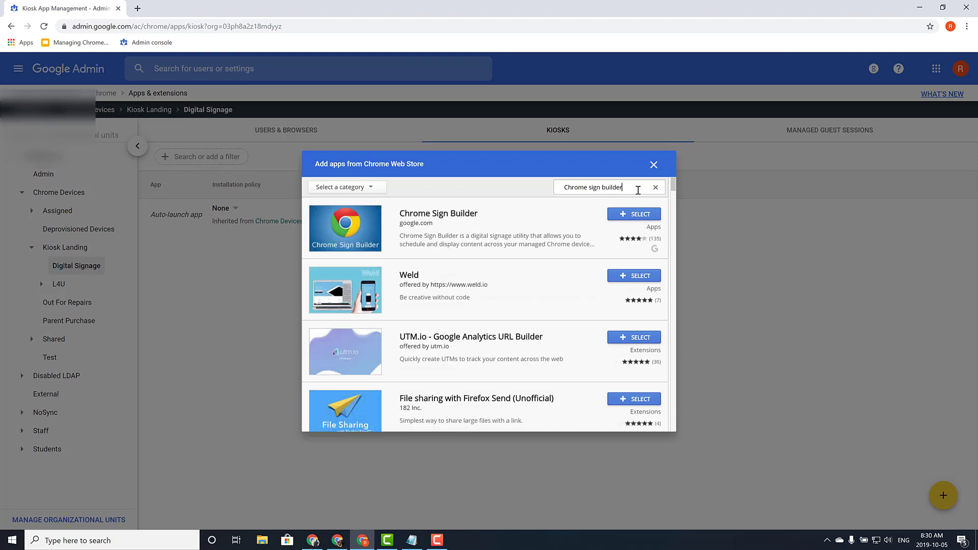
left_click(645, 221)
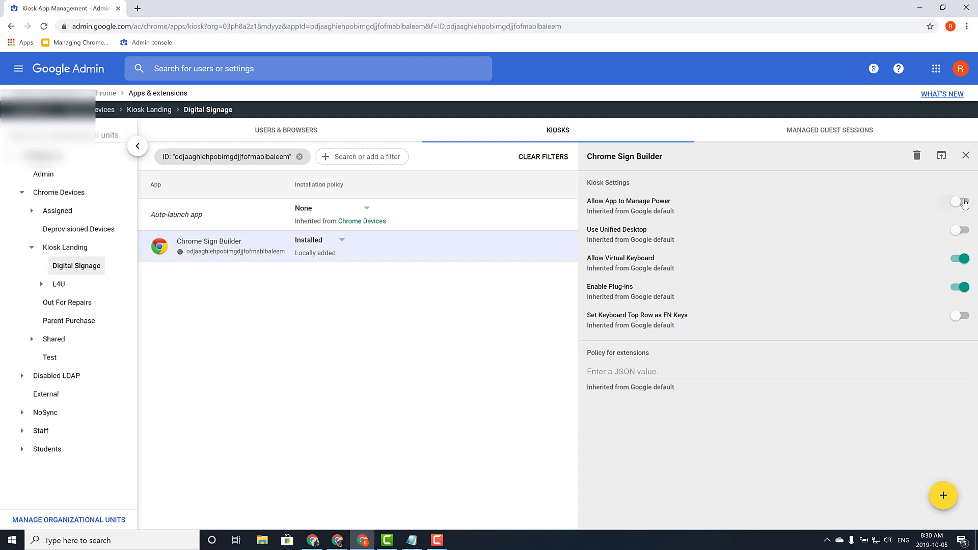
- Allow Chrome Sign Builder to manage power and save, and save it as the auto-launch app with health monitoring enabled
left_click(963, 202)
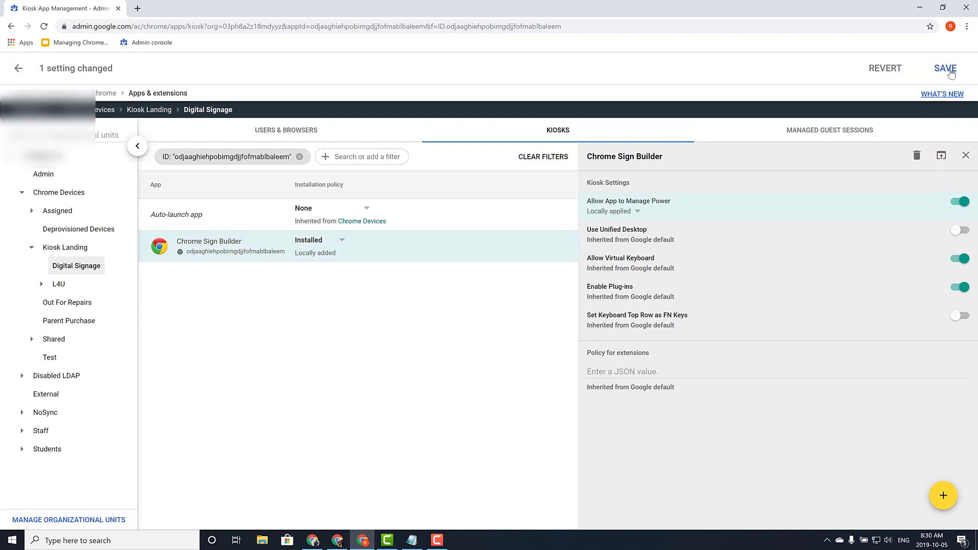
left_click(949, 71)
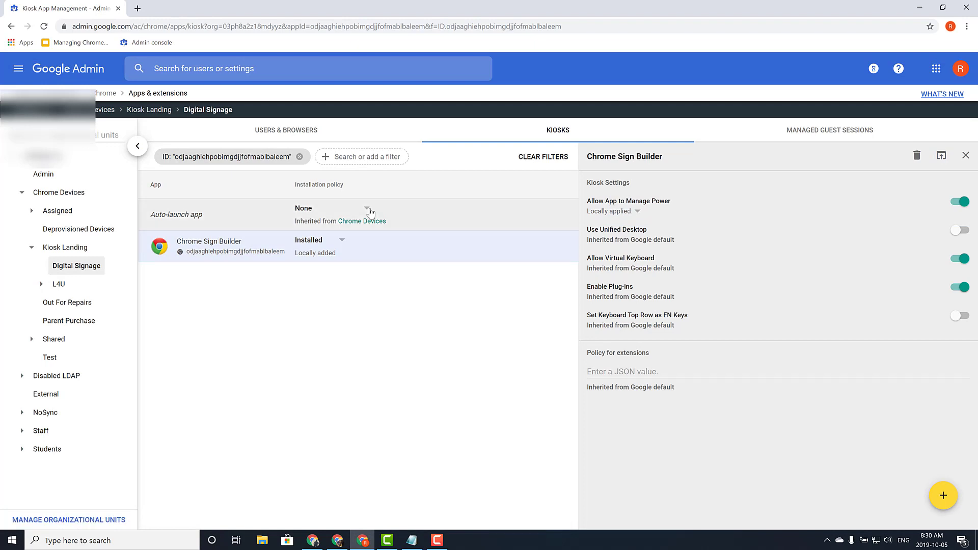
left_click(367, 211)
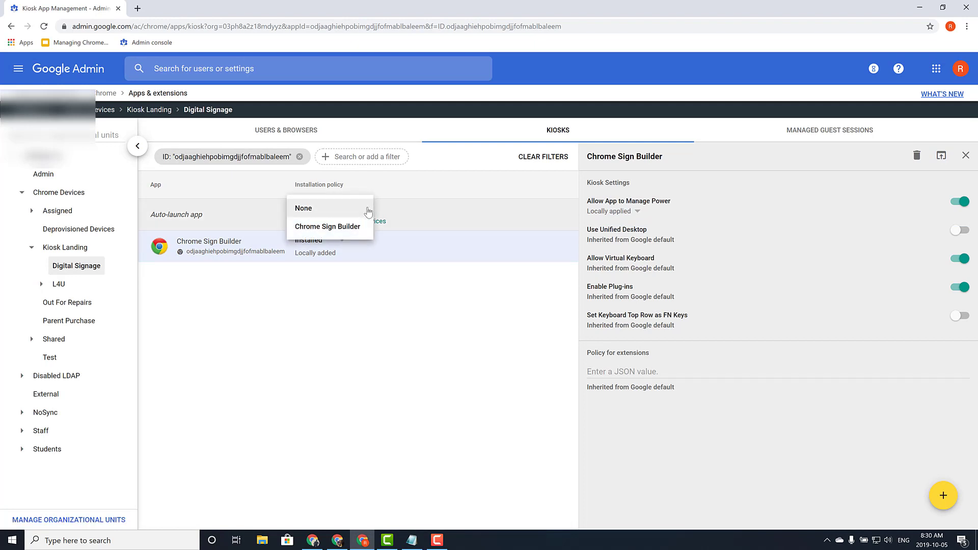
left_click(349, 226)
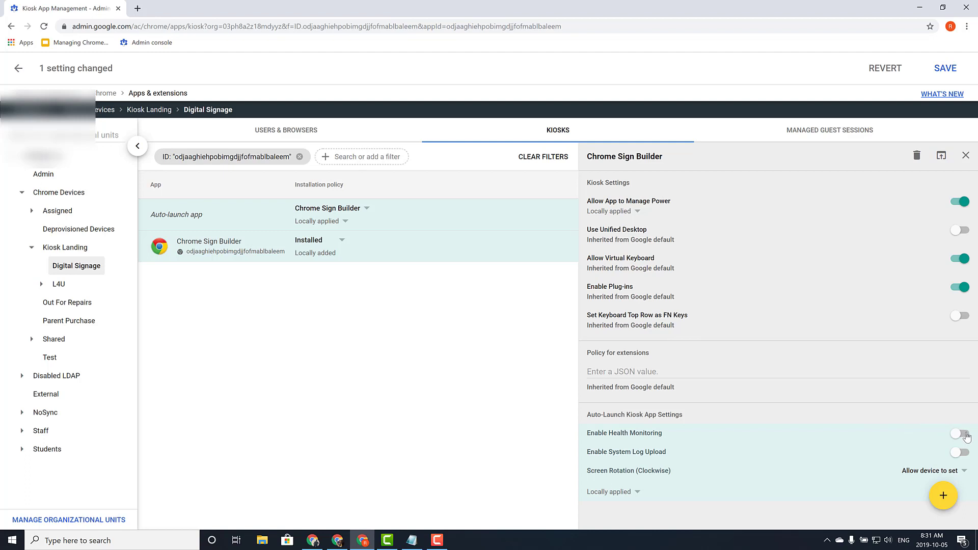
left_click(964, 435)
left_click(946, 68)
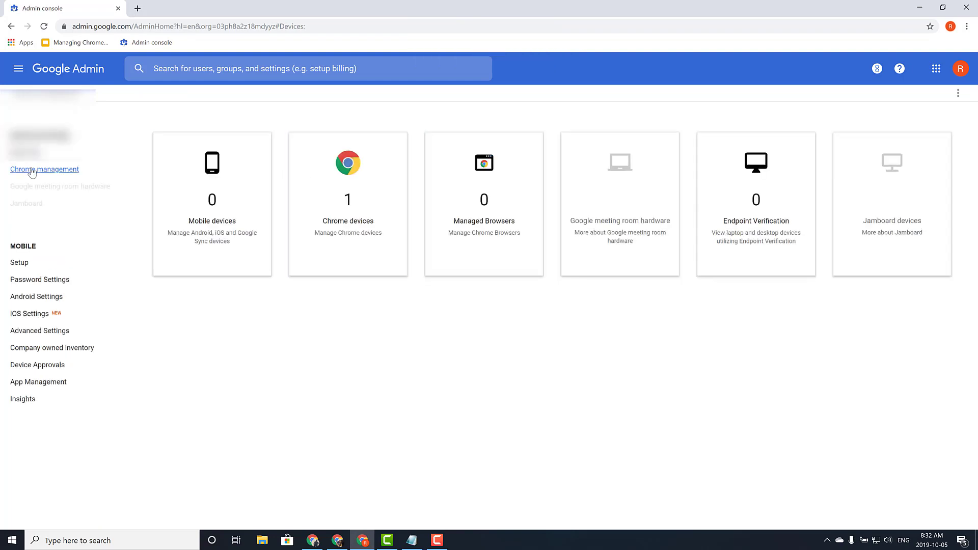
- Open the Chrome device settings for the Digital Signage unit under Chrome Devices > Kiosk Landing
left_click(31, 172)
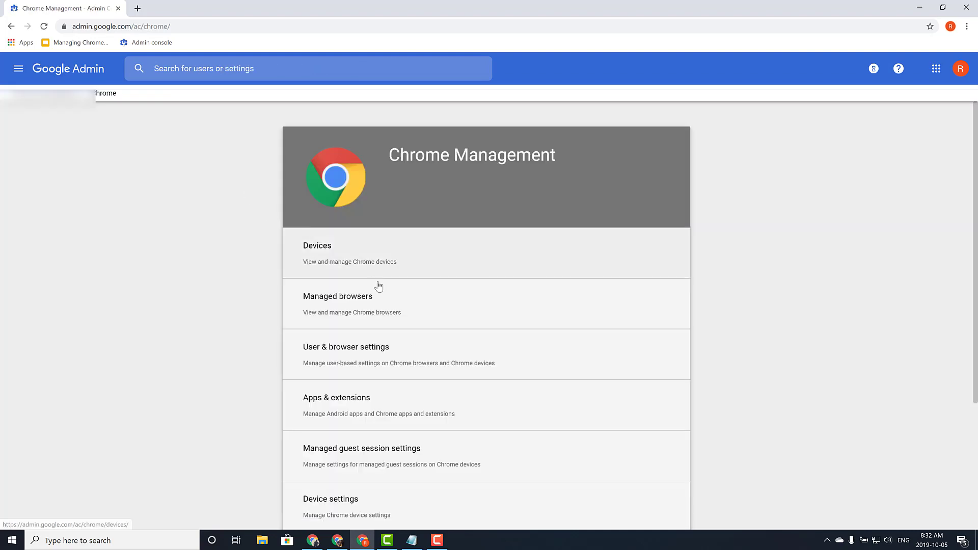
scroll(458, 375, "down", 3)
left_click(424, 354)
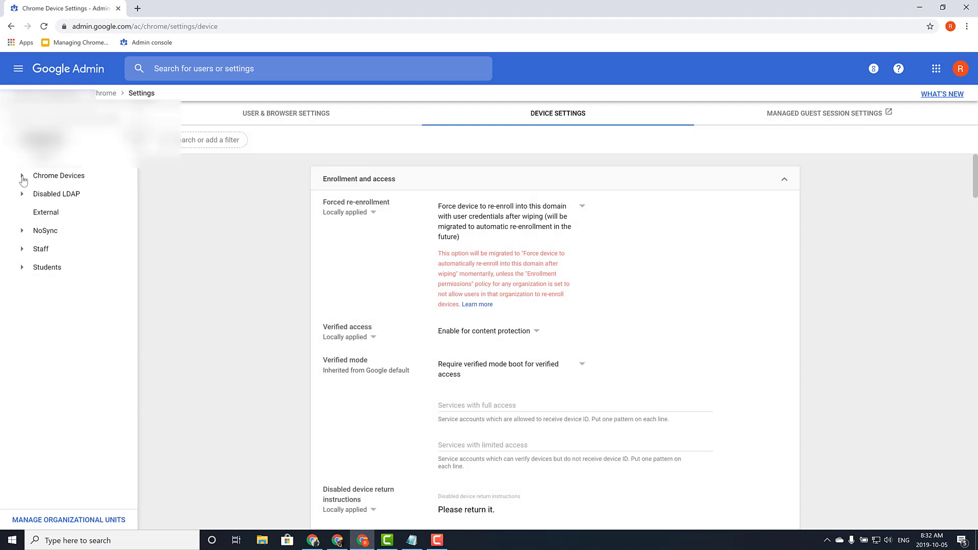
left_click(22, 176)
left_click(31, 230)
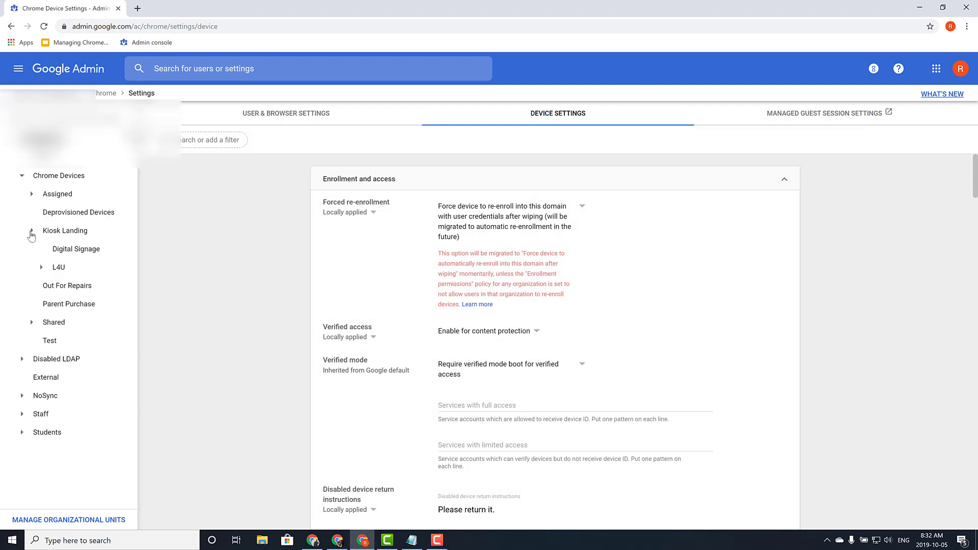
left_click(79, 253)
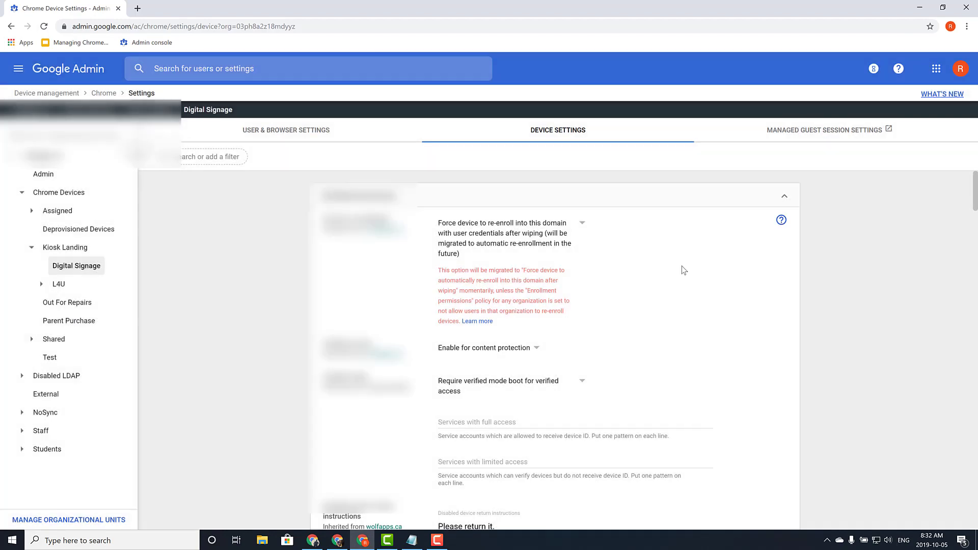
- Enable receiving kiosk alerts via email for Digital Signage, enter the alerting email address and save the settings
scroll(683, 275, "down", 6)
scroll(703, 296, "down", 15)
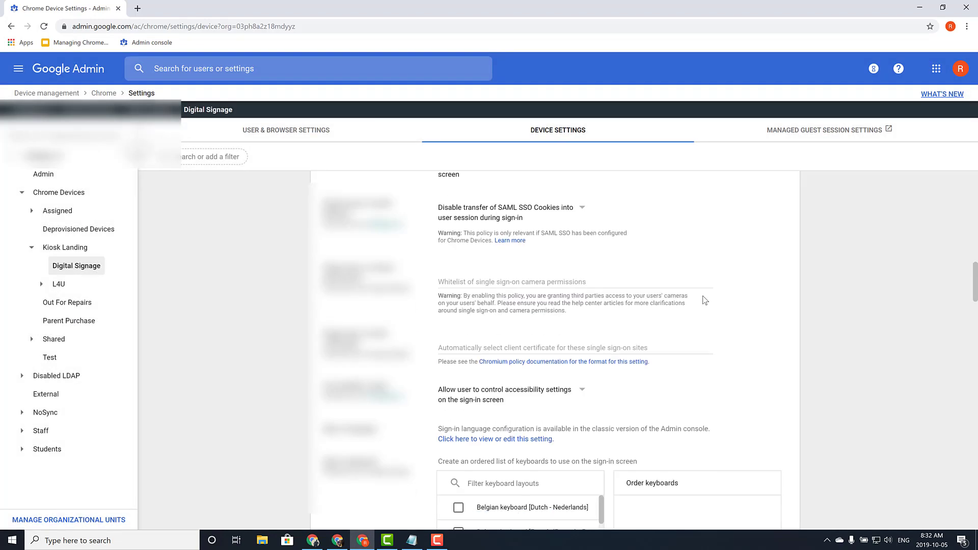
scroll(705, 301, "down", 2)
left_click(442, 363)
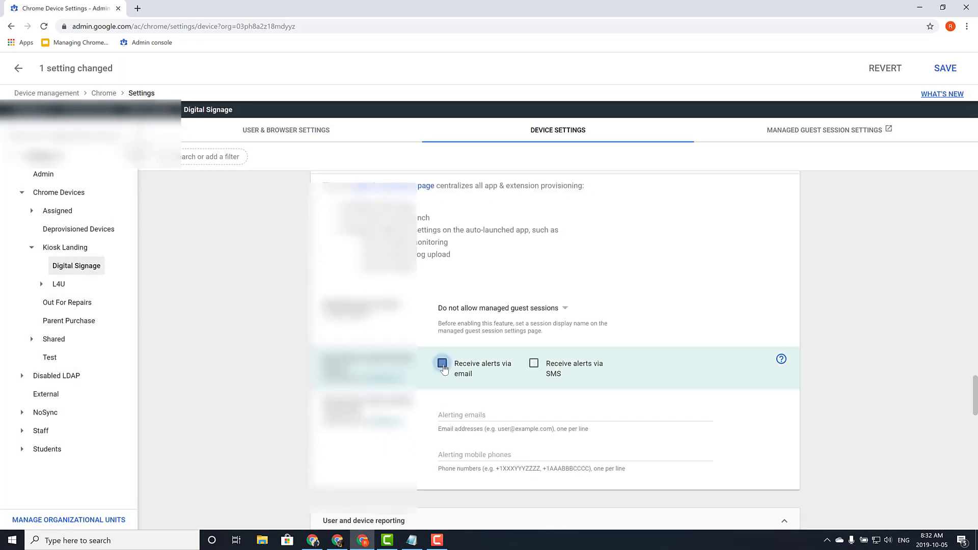
left_click(468, 413)
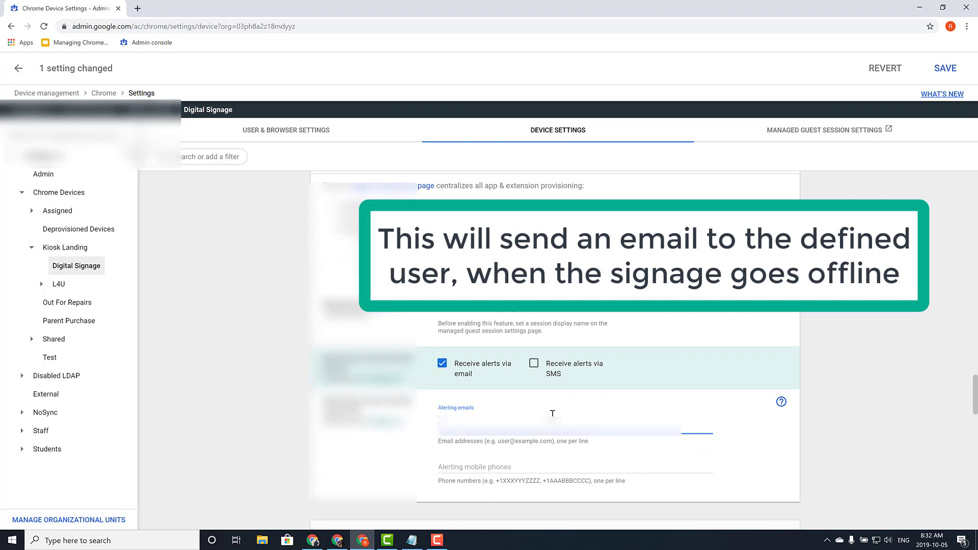
type("[blurred email address]")
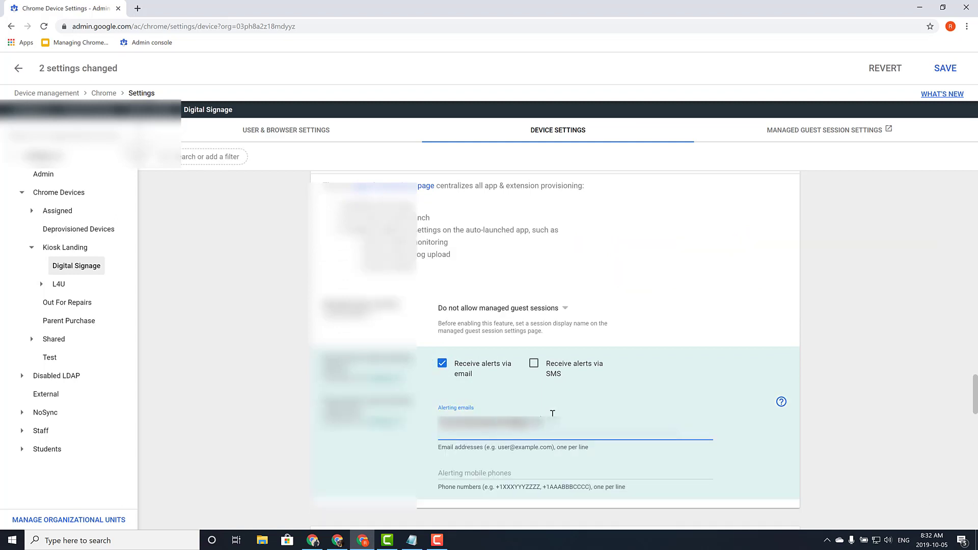
left_click(944, 73)
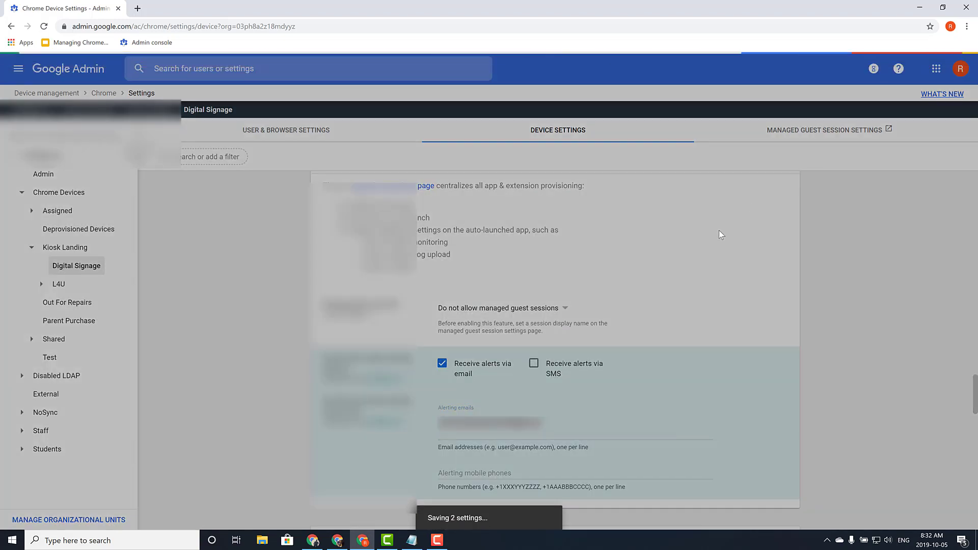